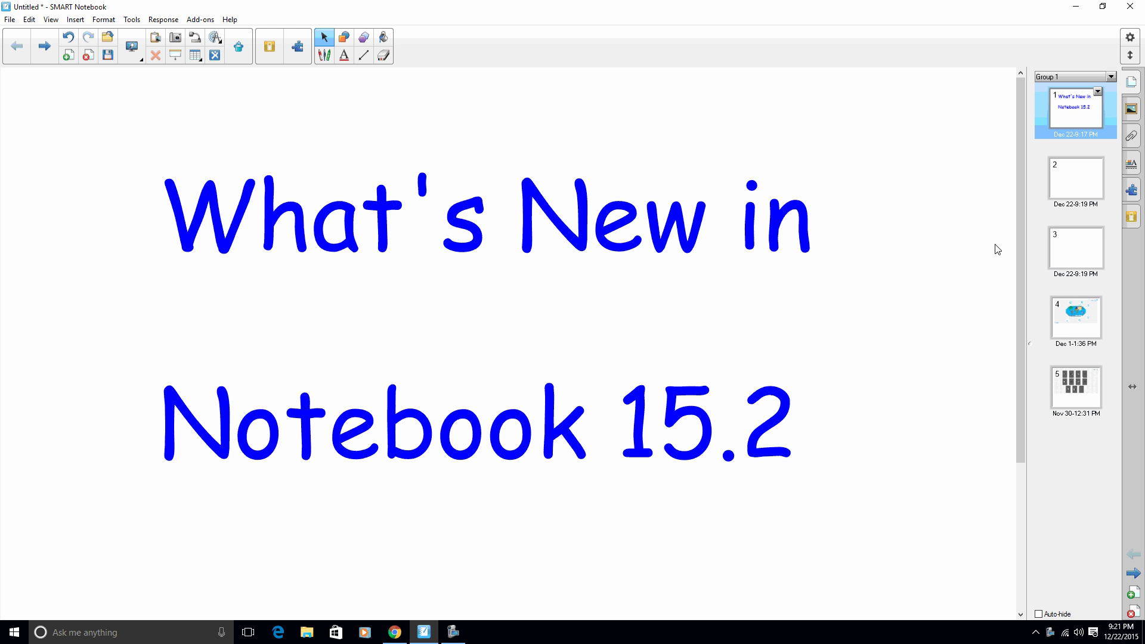
# Step: Switch from the 'What's New in Notebook 15.2' title page to blank page 2
pyautogui.click(1079, 181)
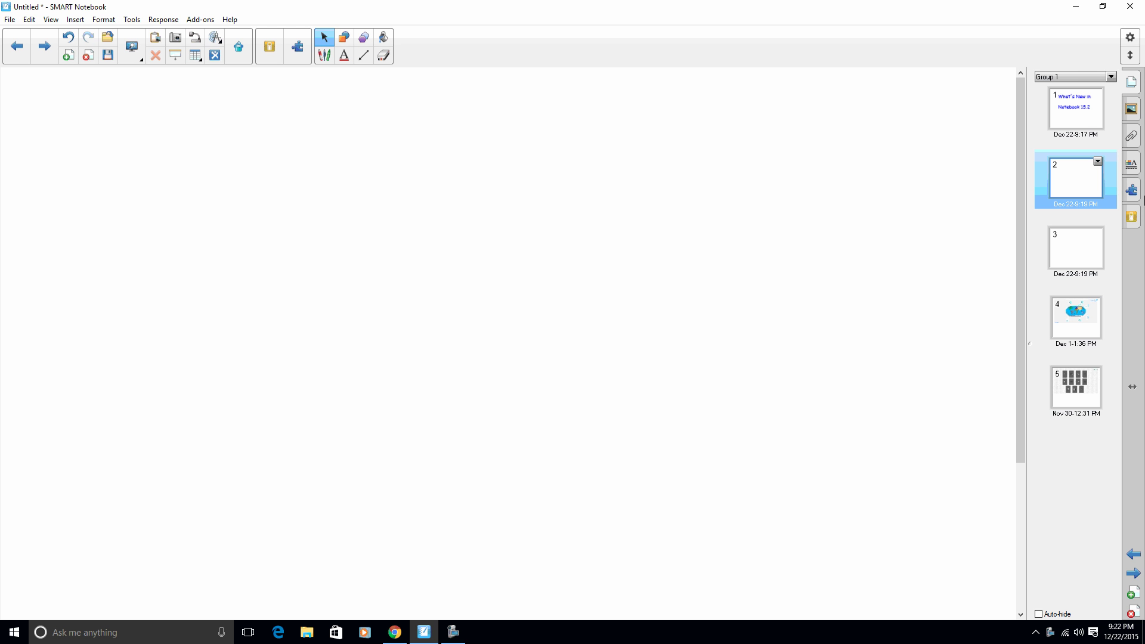
# Step: Launch the YouTube add-on from the Add-ons panel
pyautogui.click(1131, 192)
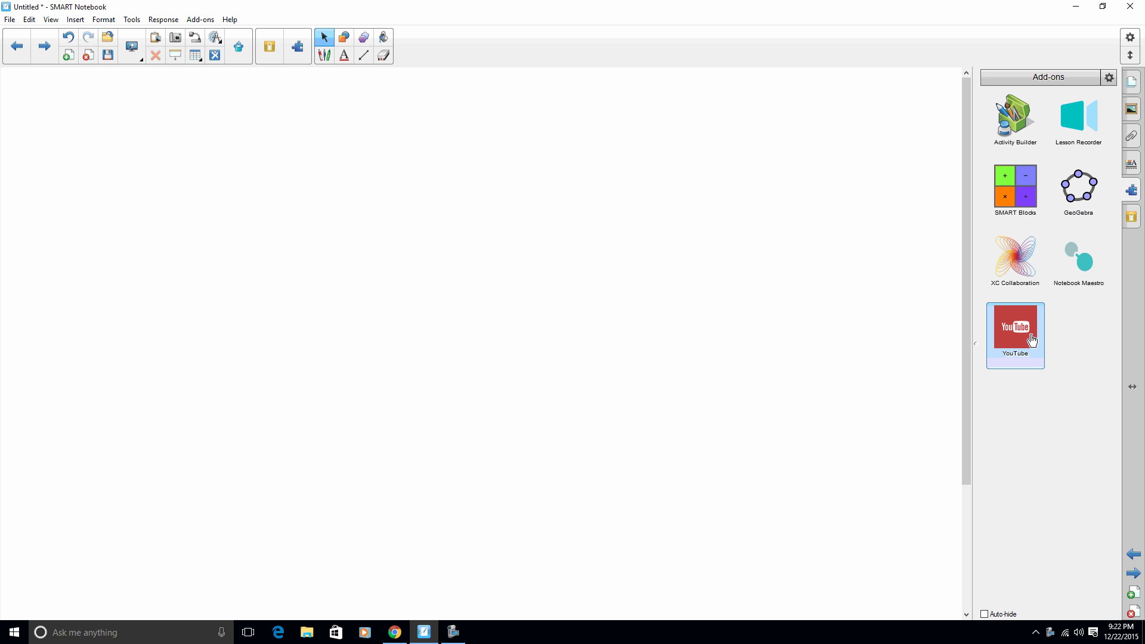
pyautogui.click(1019, 346)
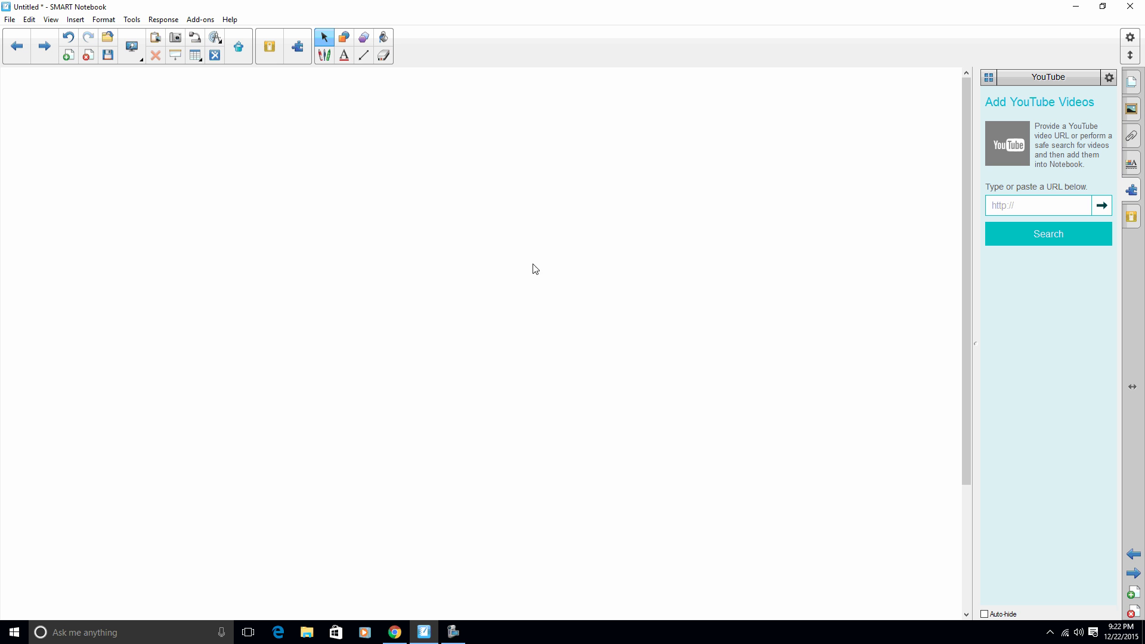
# Step: Search YouTube for 'space' and preview the first Space Exploration video
pyautogui.click(1042, 236)
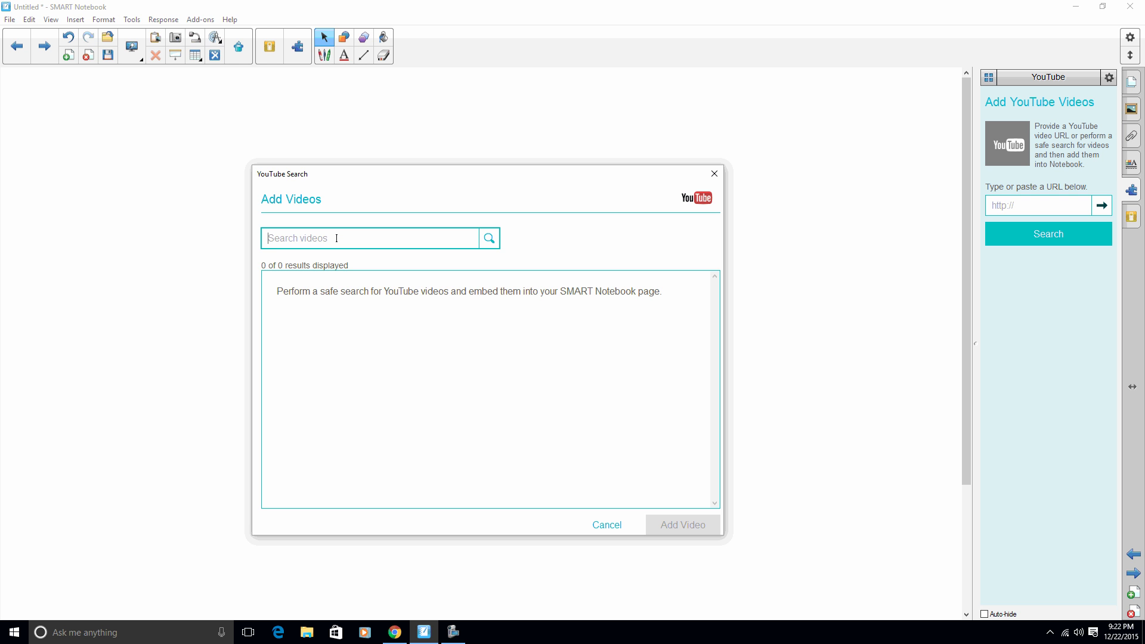
pyautogui.write('space')
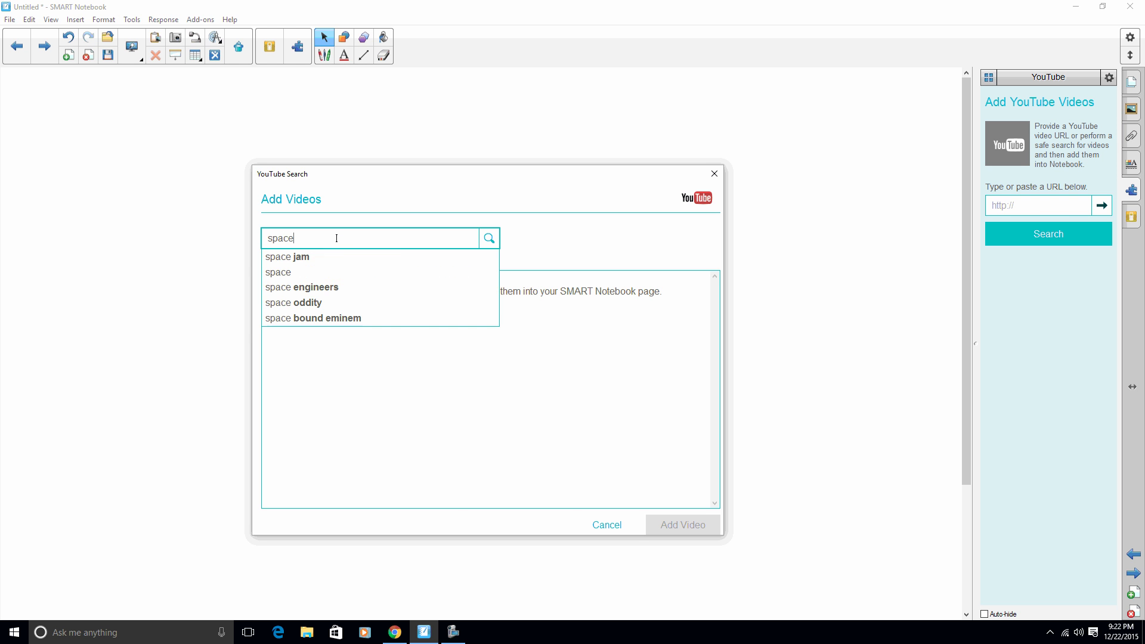
pyautogui.press('Return')
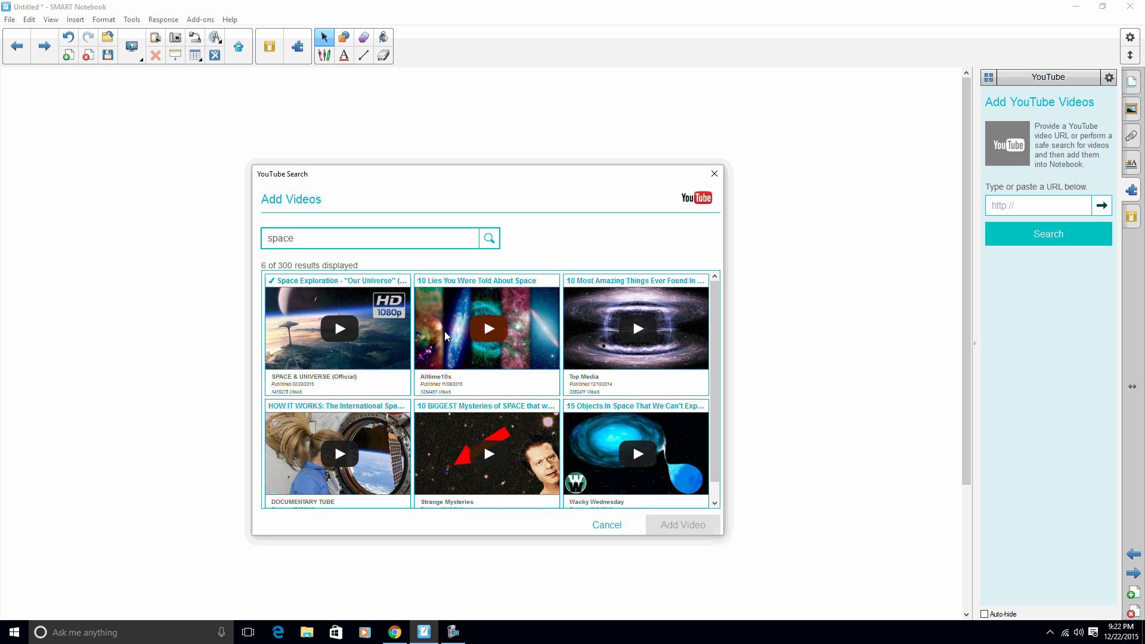
pyautogui.click(342, 328)
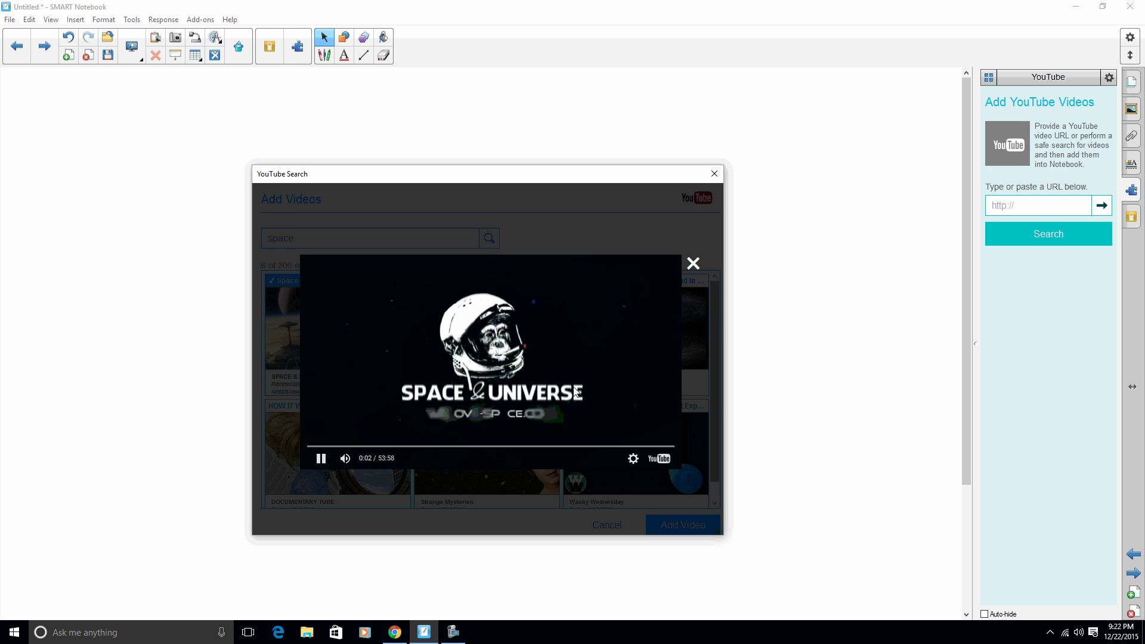
pyautogui.click(692, 263)
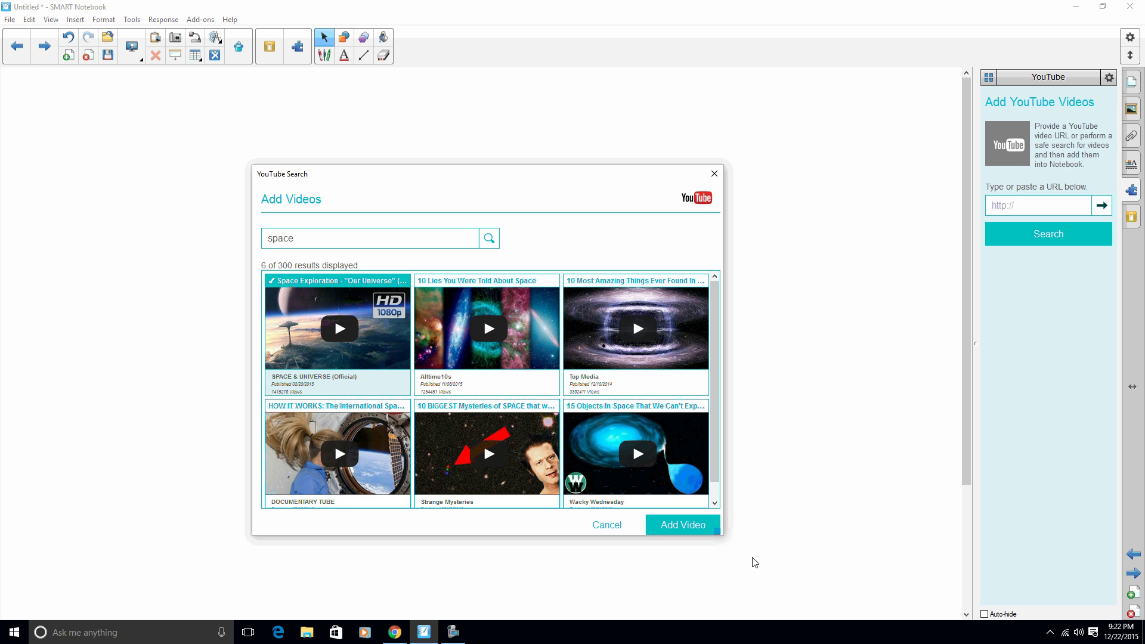
# Step: Insert the 'Space Exploration - Our Universe (Episode 01)' video onto page 2
pyautogui.click(695, 530)
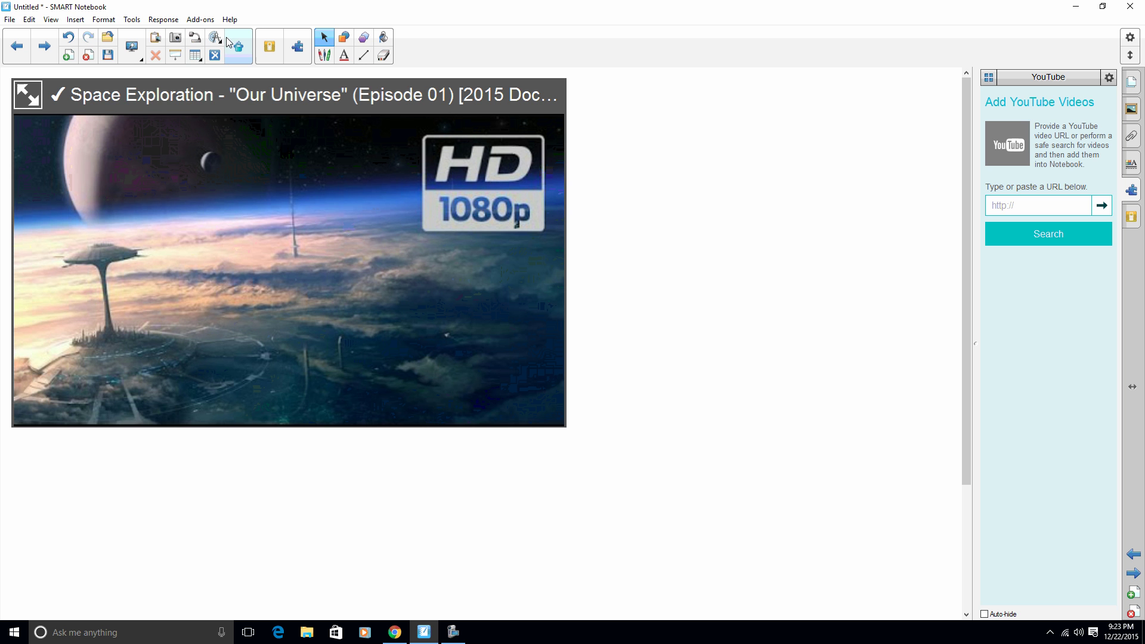
# Step: Return to the page thumbnails and open the Desert Gulch Raceway activity on page 3
pyautogui.click(1132, 83)
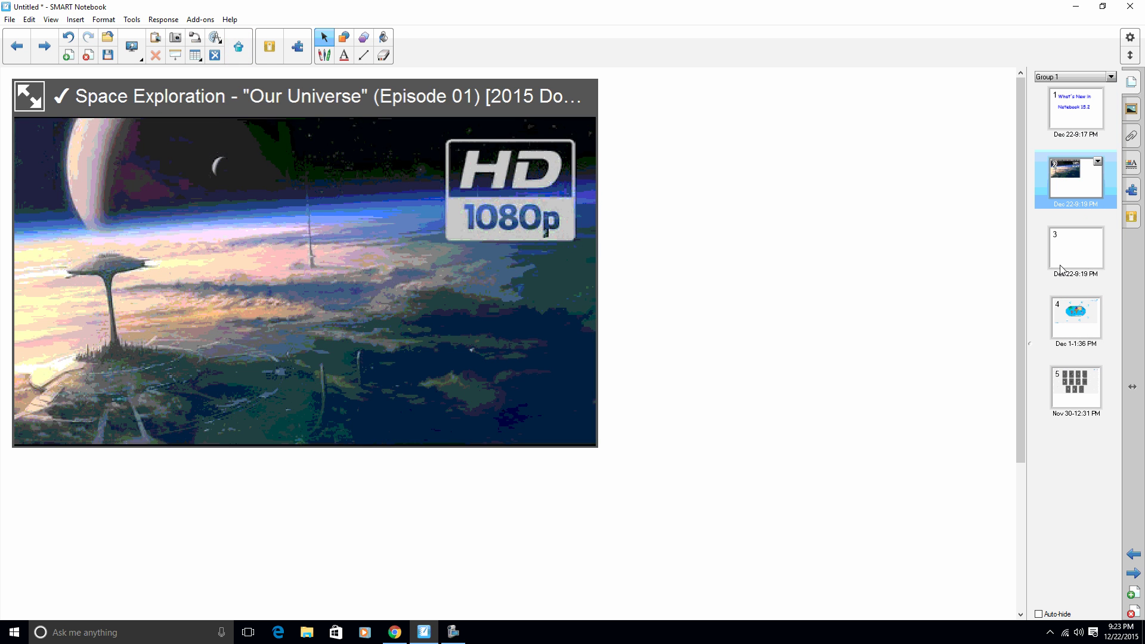
pyautogui.click(1074, 251)
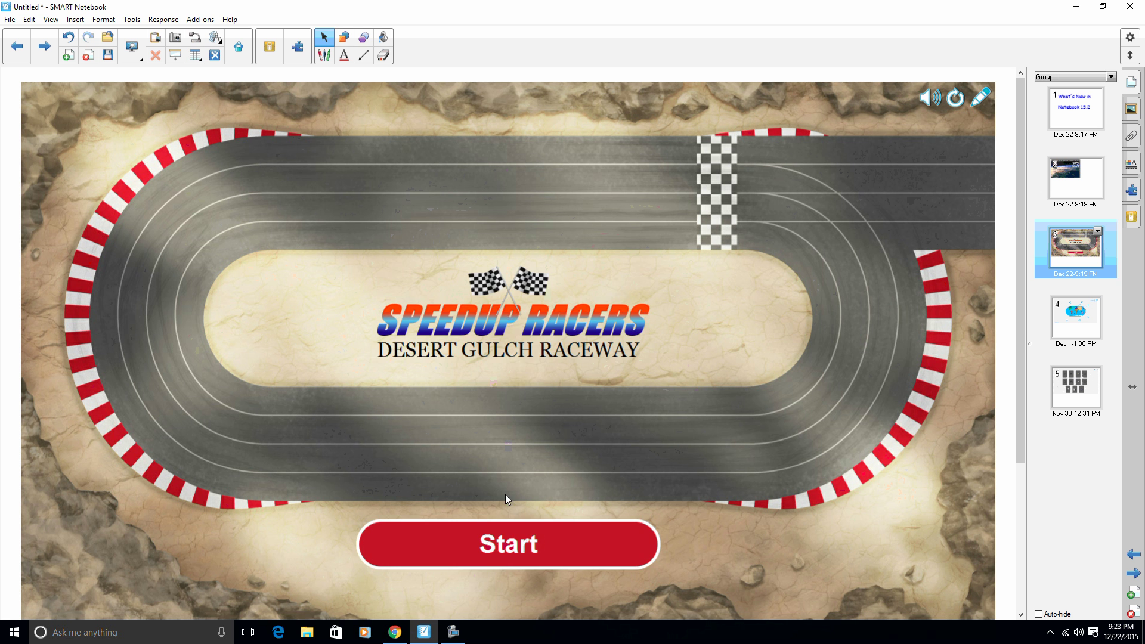
# Step: Start a two-racer game with the rhino for player one and the dragon for player two
pyautogui.click(512, 545)
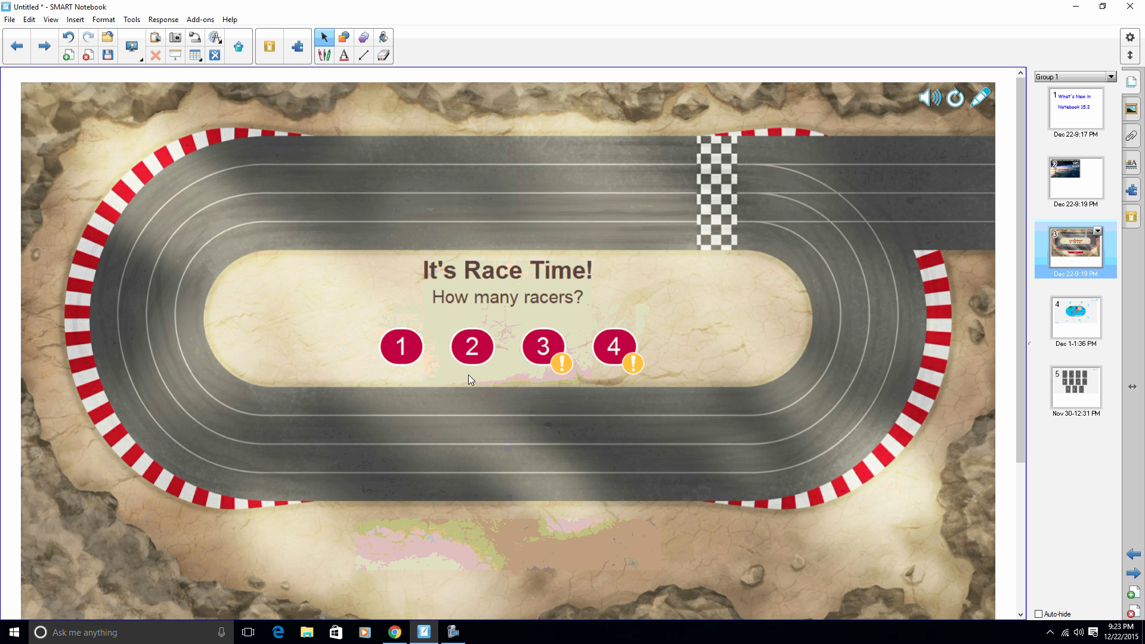
pyautogui.click(473, 348)
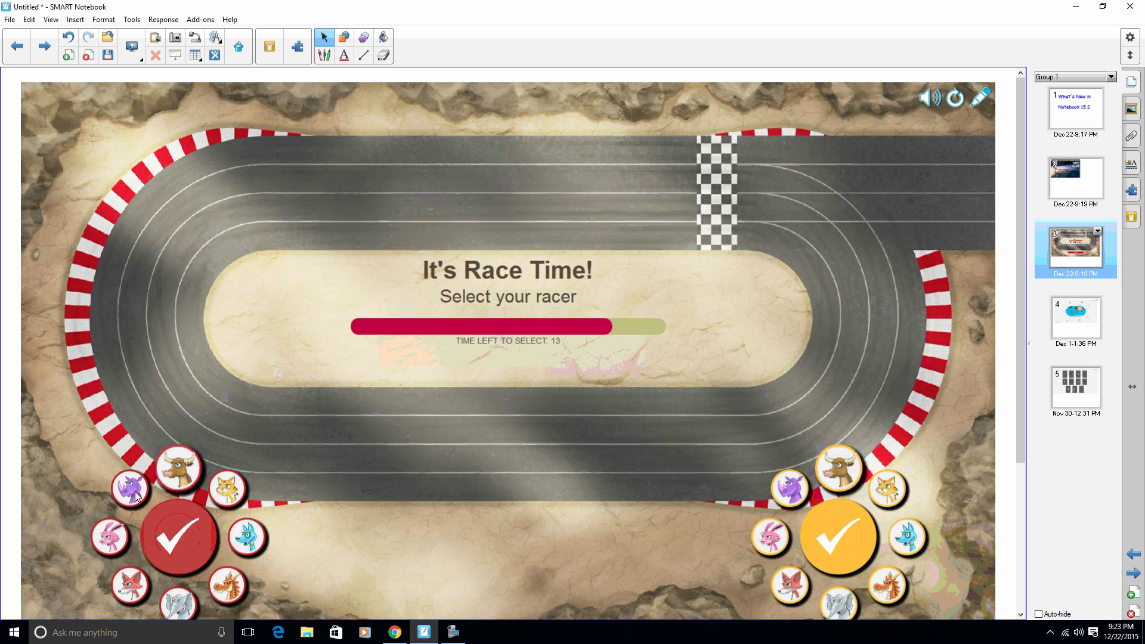
pyautogui.click(137, 496)
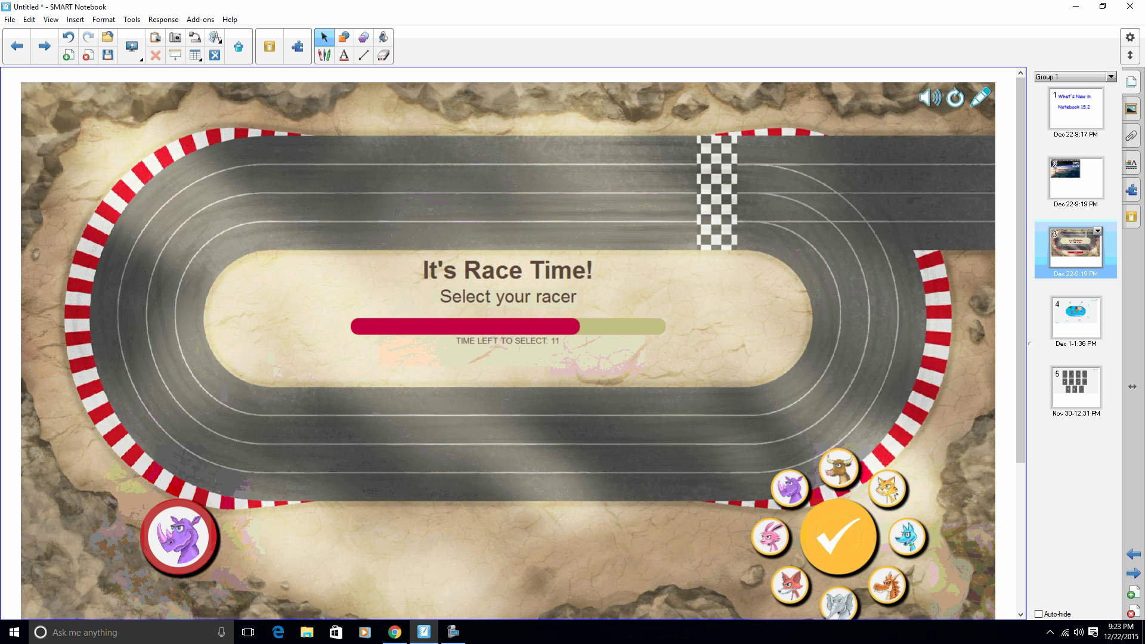
pyautogui.click(888, 587)
pyautogui.click(847, 535)
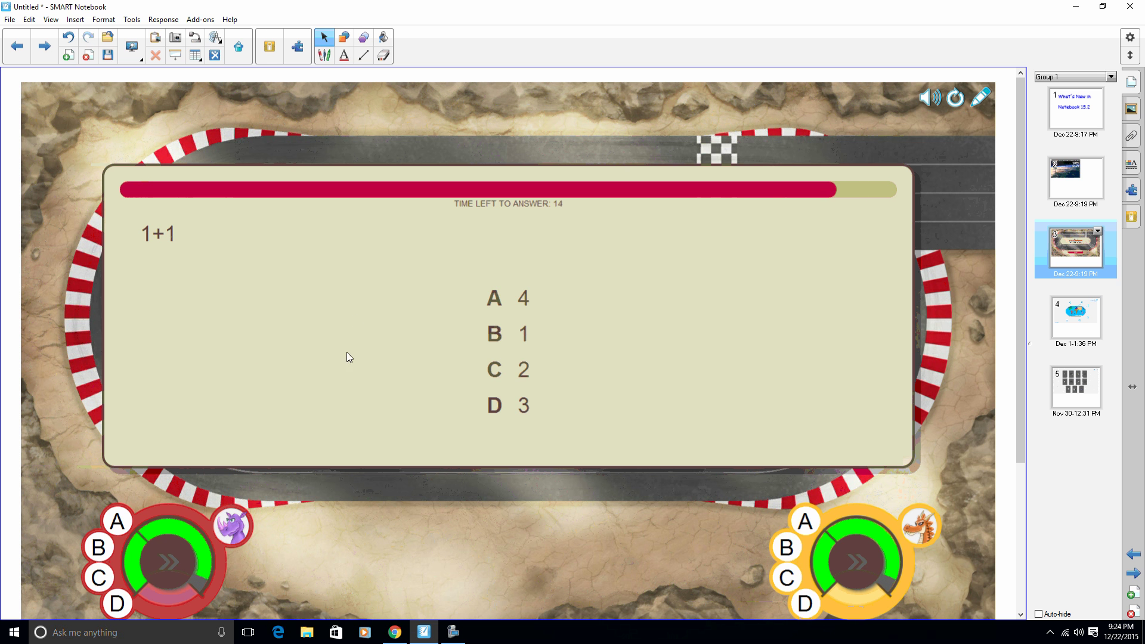
# Step: Answer both questions: A and A for the rhino, C and D for the dragon
pyautogui.click(122, 525)
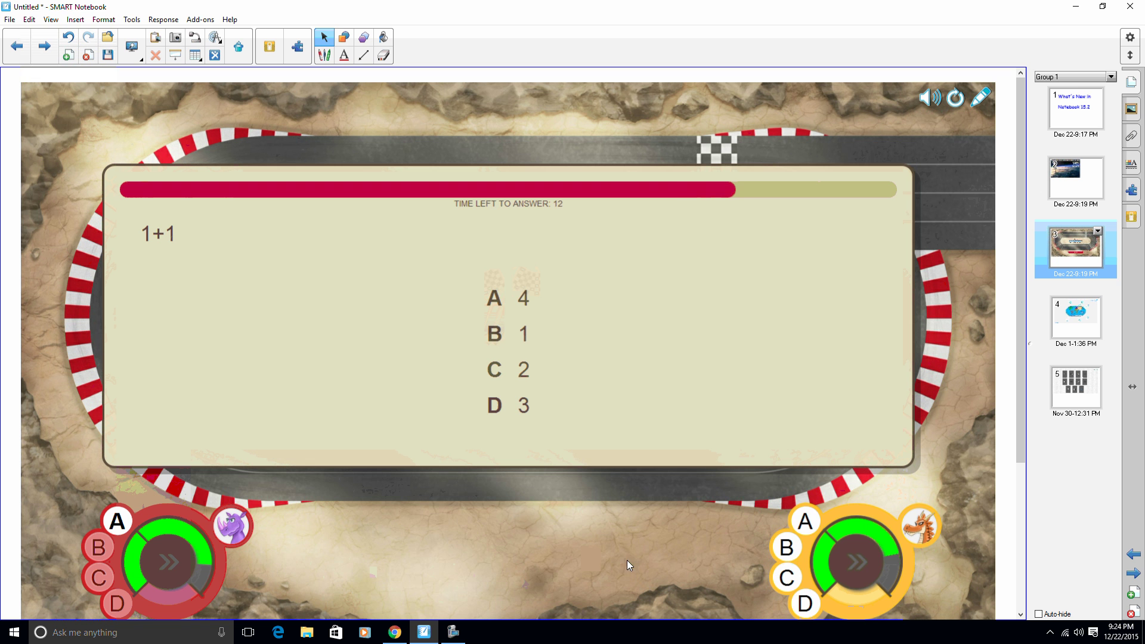
pyautogui.click(783, 579)
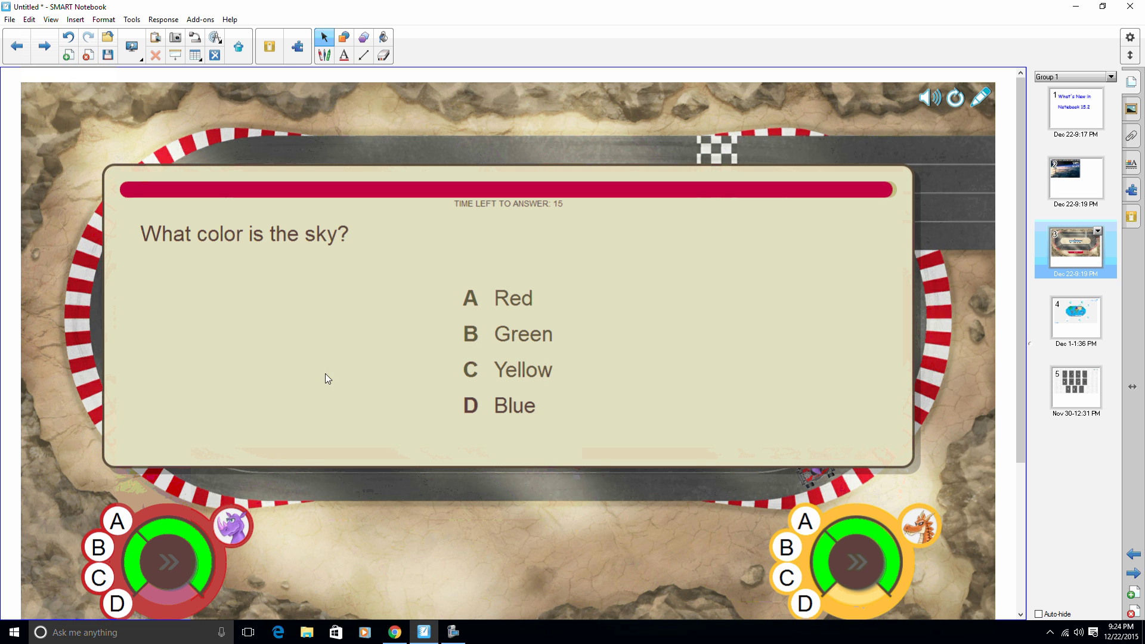
pyautogui.click(127, 524)
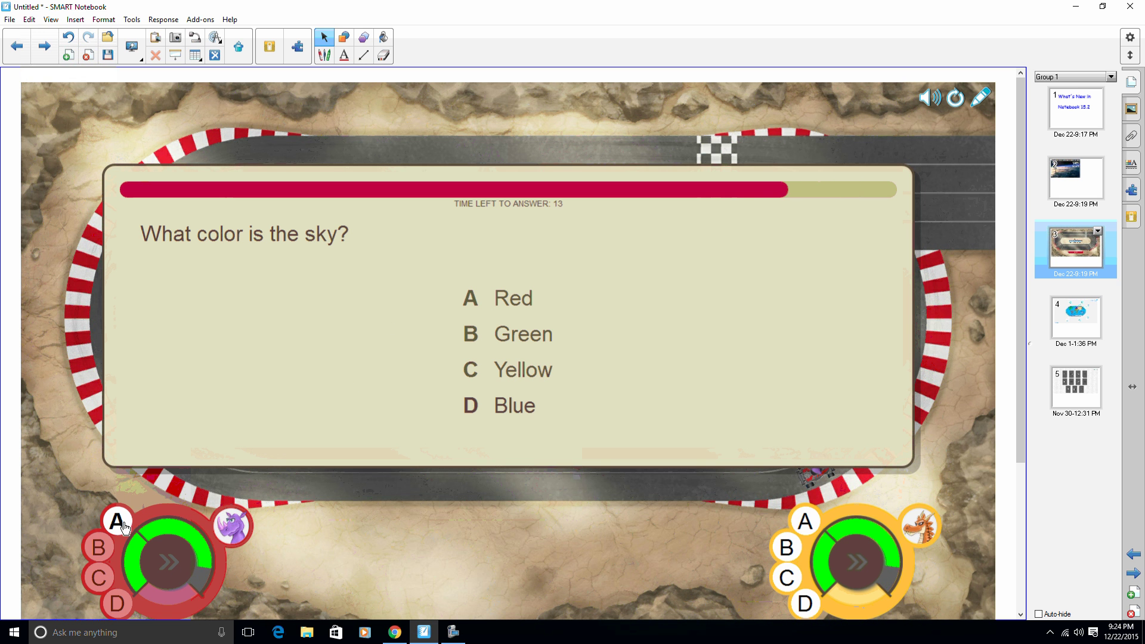
pyautogui.click(806, 603)
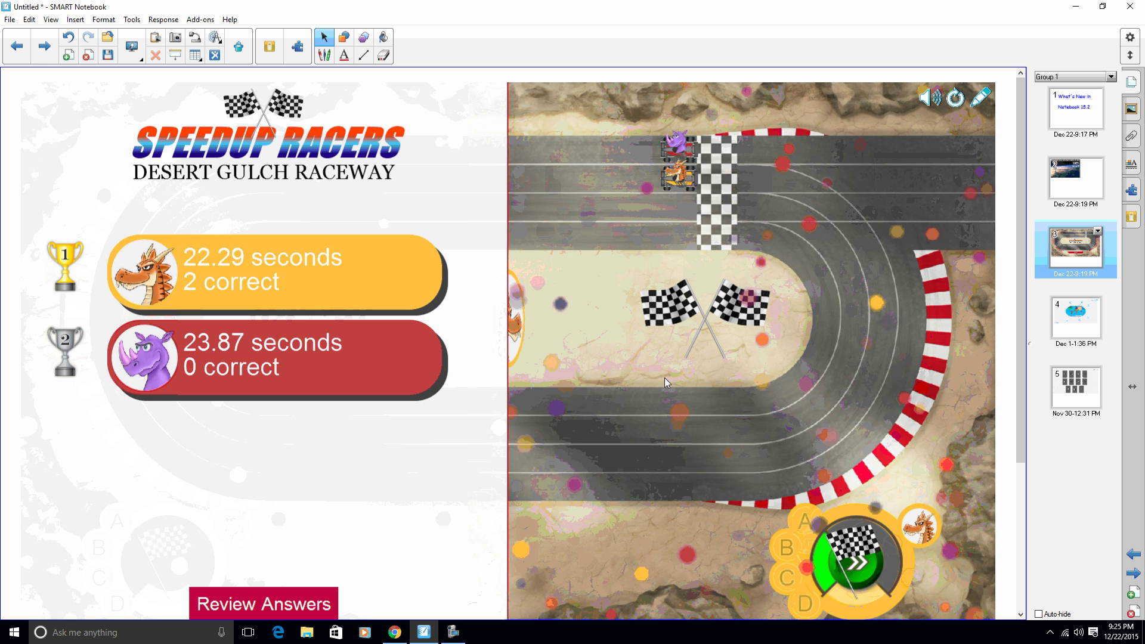
# Step: Open the page 4 world map and toggle North and South America labels, ending with North America shown
pyautogui.click(1068, 332)
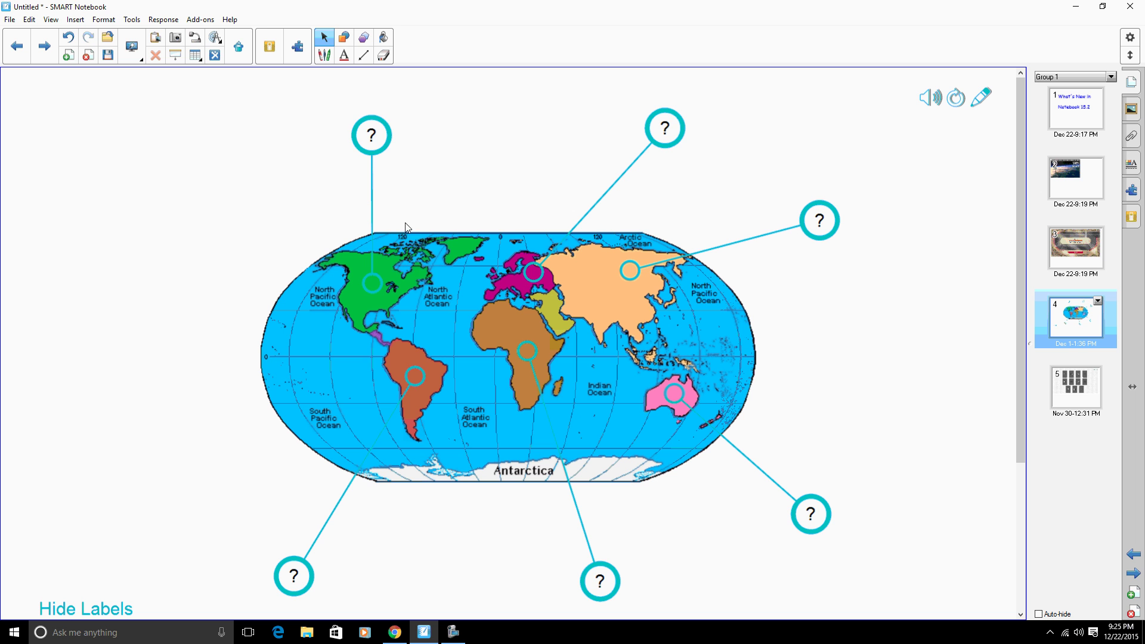
pyautogui.click(371, 139)
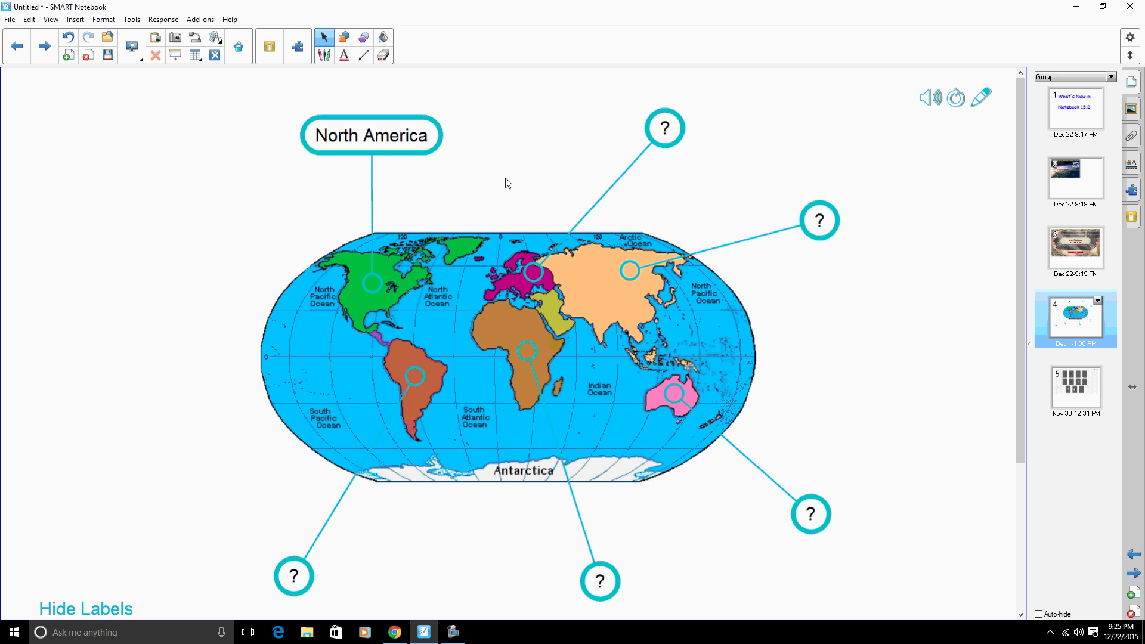
pyautogui.click(295, 574)
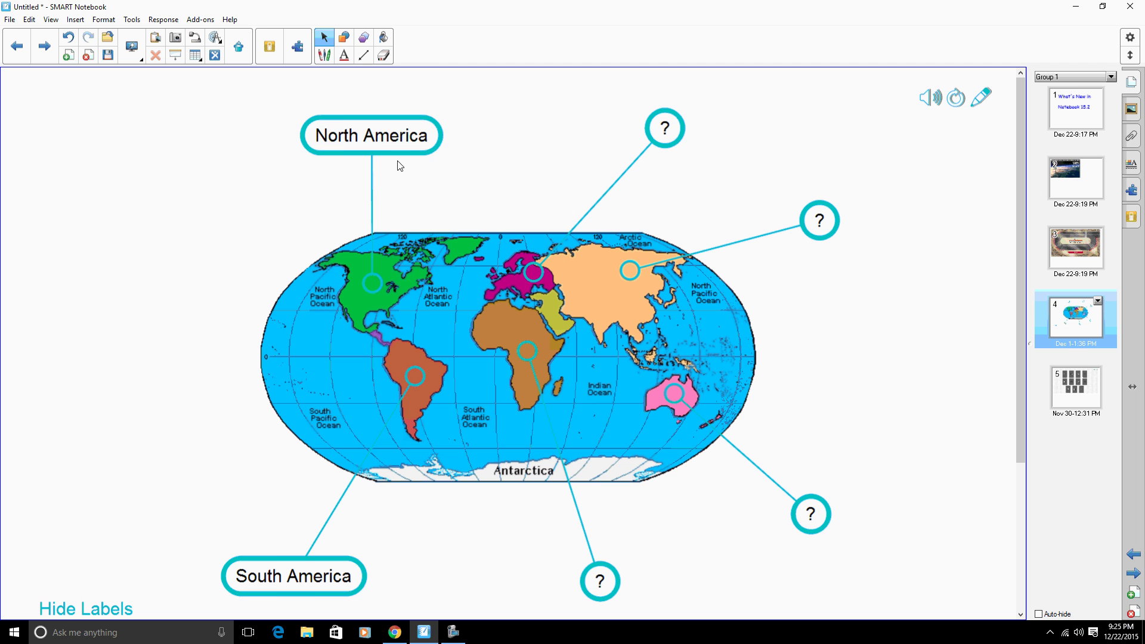
pyautogui.click(380, 141)
pyautogui.click(316, 577)
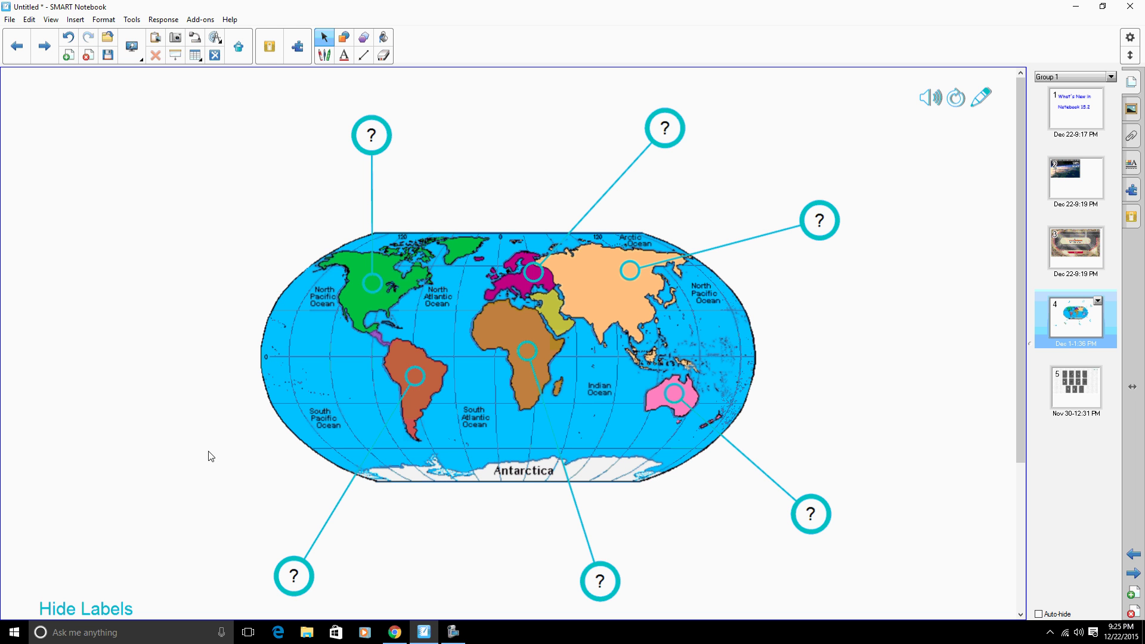
pyautogui.click(371, 143)
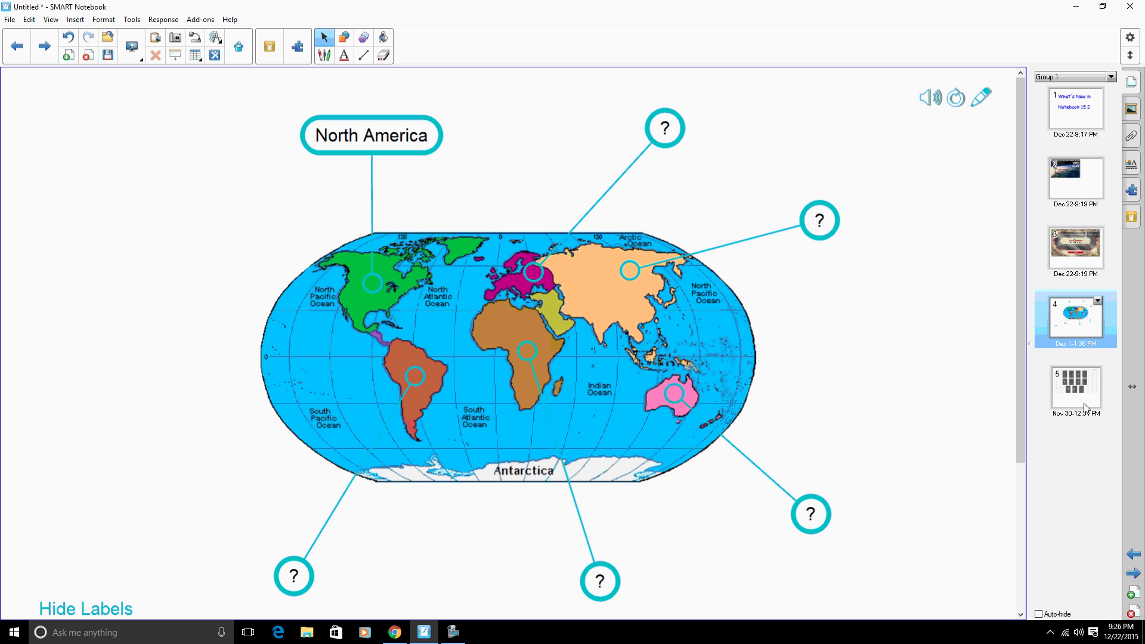
# Step: Show page 5 with its face-down element cards (S, C, O, He, Fe)
pyautogui.click(1084, 407)
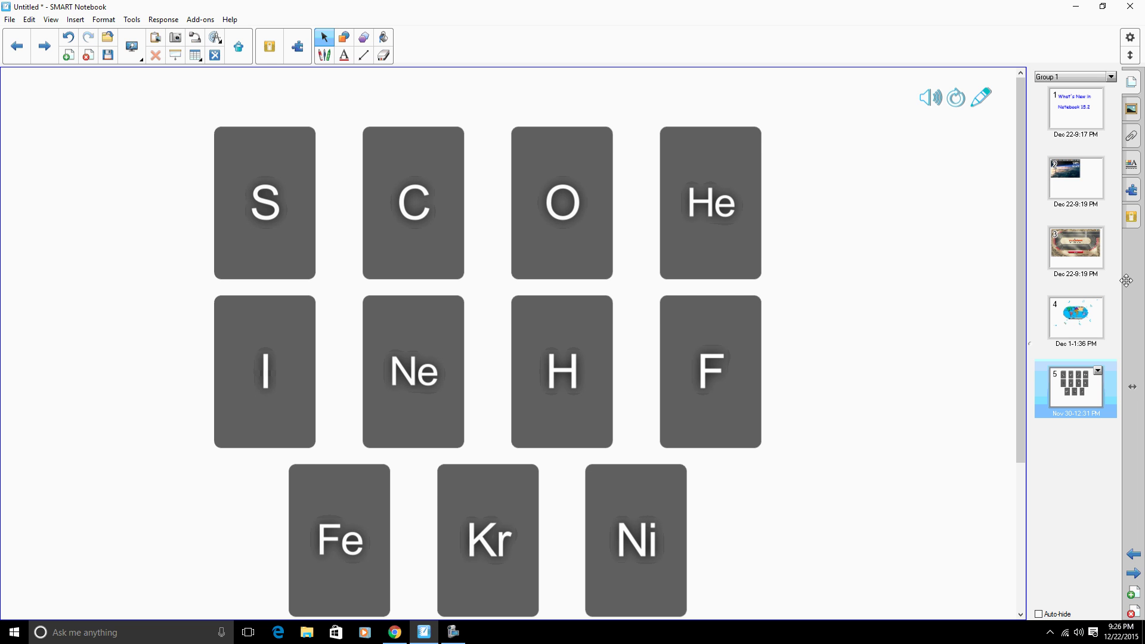
# Step: Apply a solid fill to the page 5 background using the green palette swatch
pyautogui.click(1131, 165)
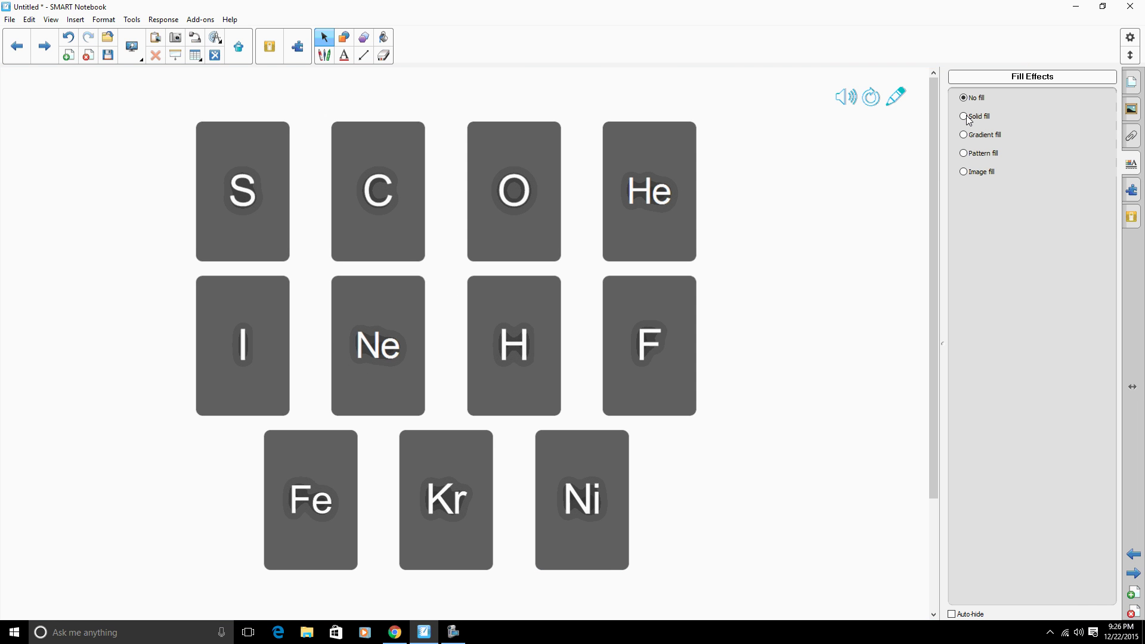
pyautogui.click(964, 117)
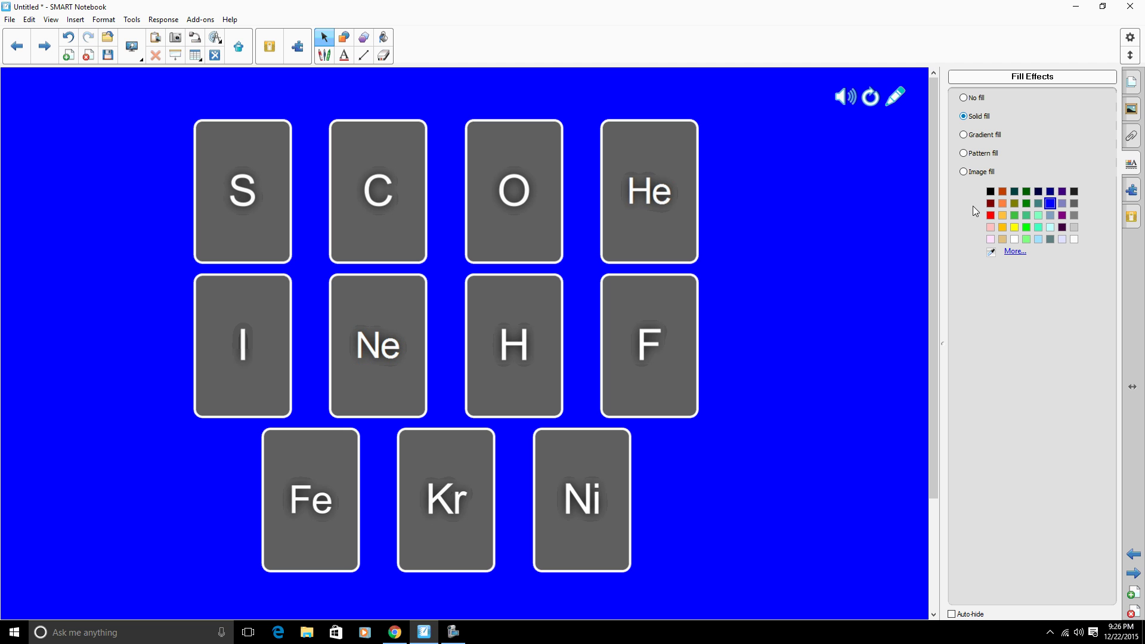
pyautogui.click(1014, 215)
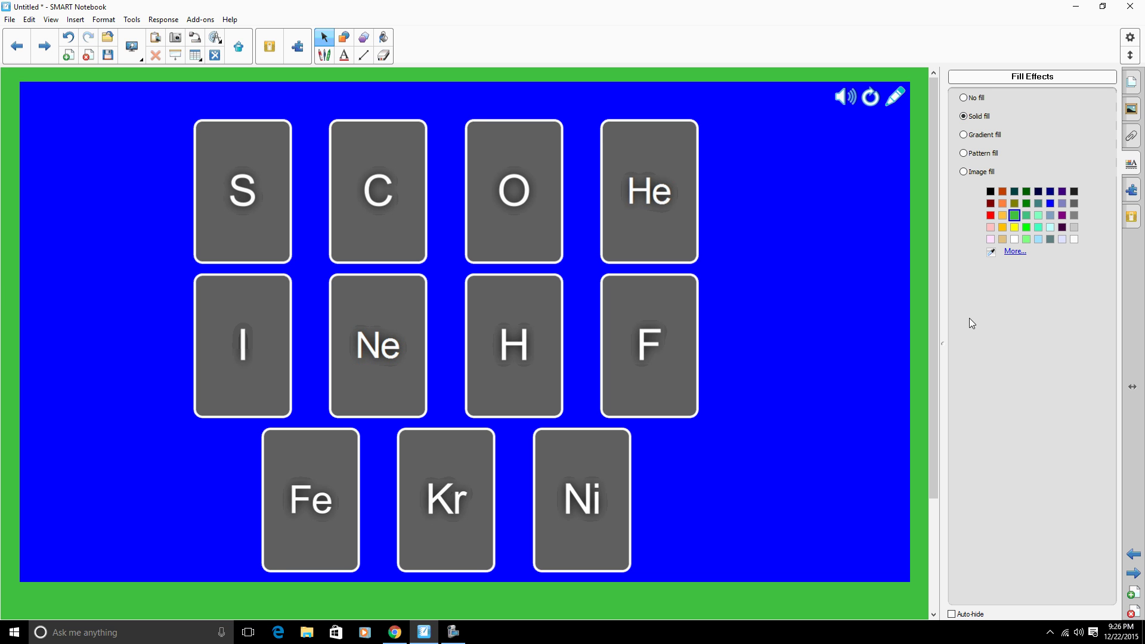